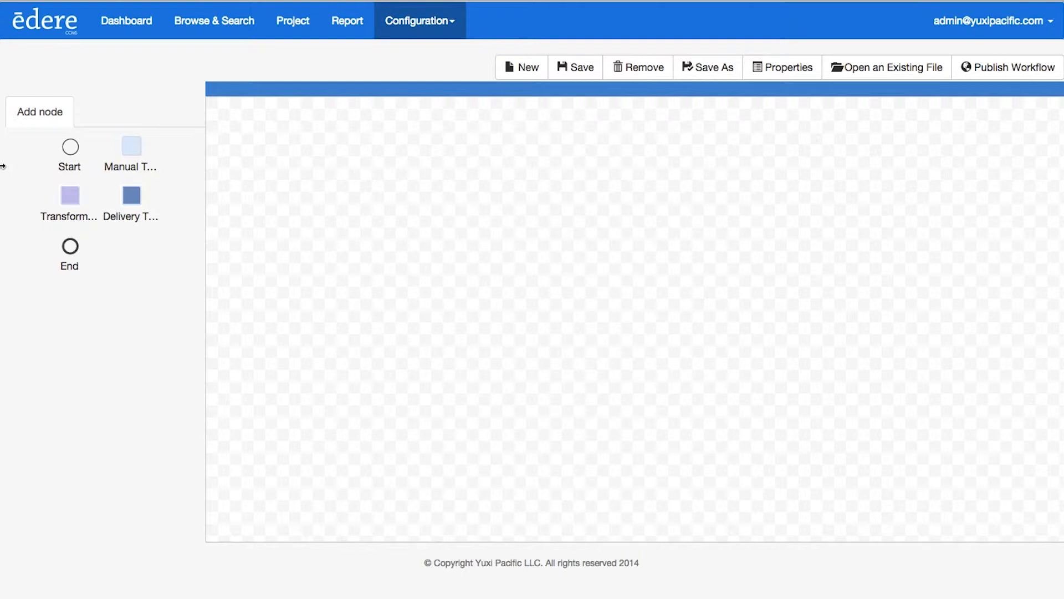
Place a Start node on the workflow canvas and connect it to a new Manual Task node above and beside it
drag(69, 148, 243, 260)
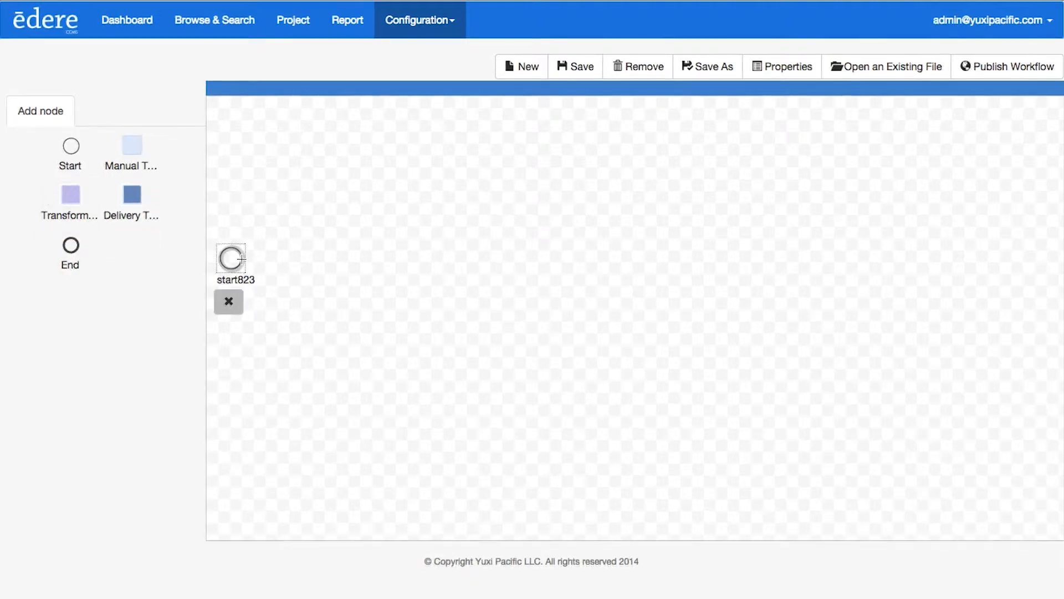
drag(242, 259, 388, 149)
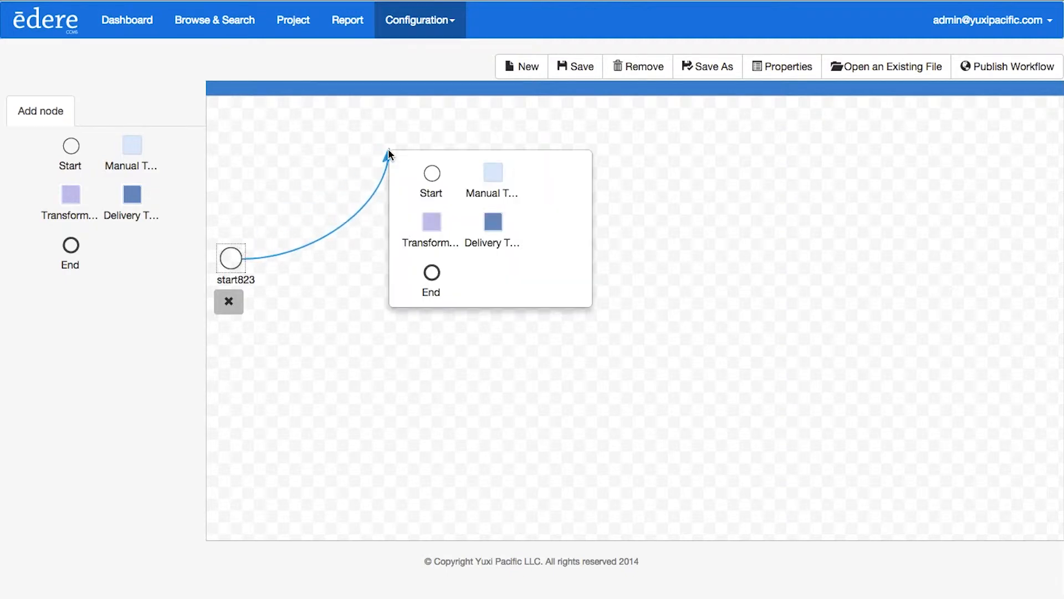
click(504, 181)
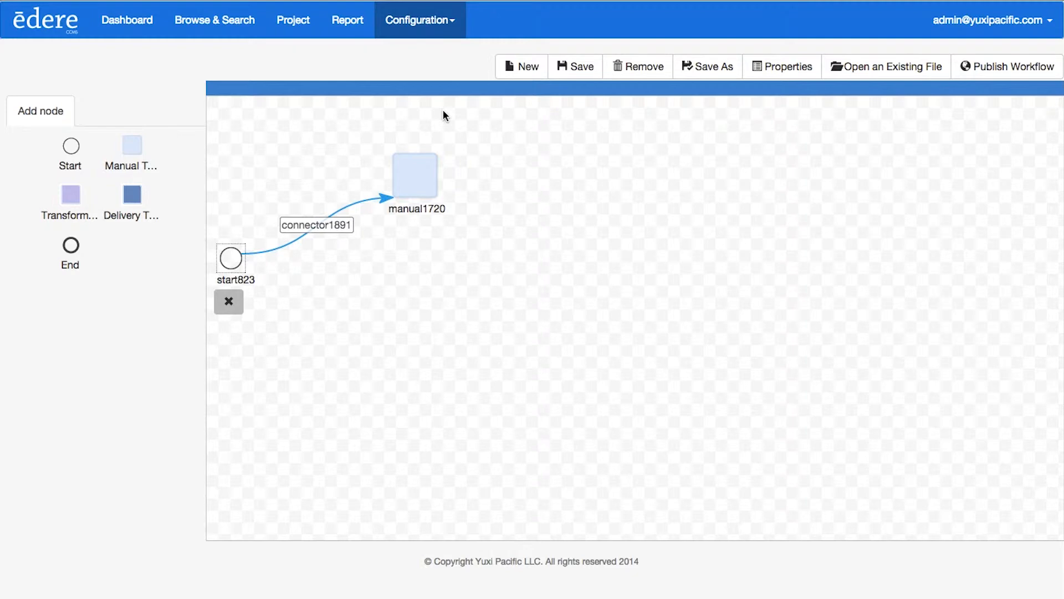
Configure the manual task connected to Start with the name Review, duration 1 and role Editor, and save it
double_click(417, 173)
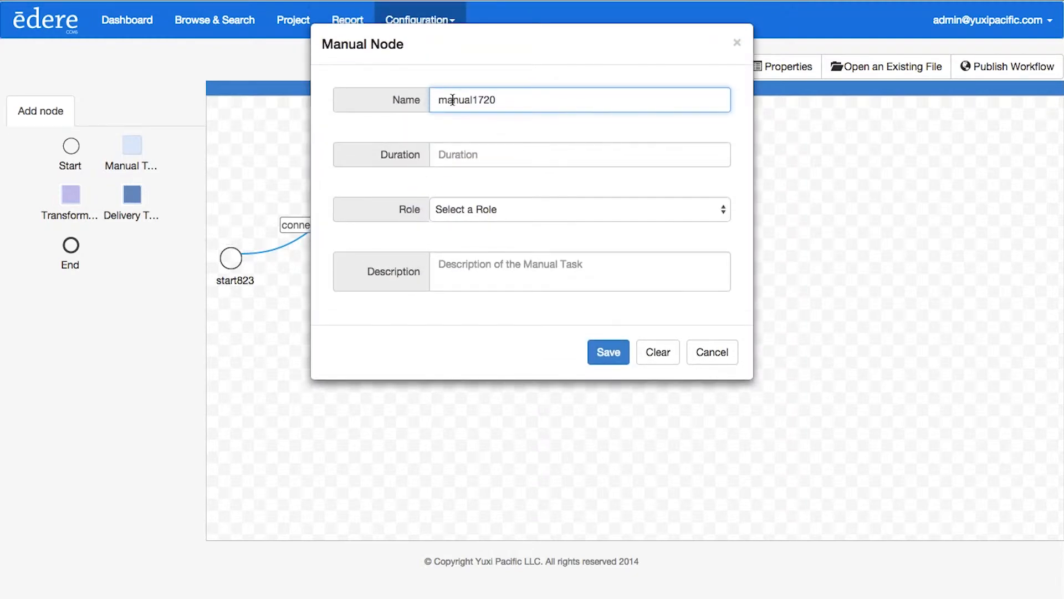
double_click(453, 100)
text(Review)
click(481, 156)
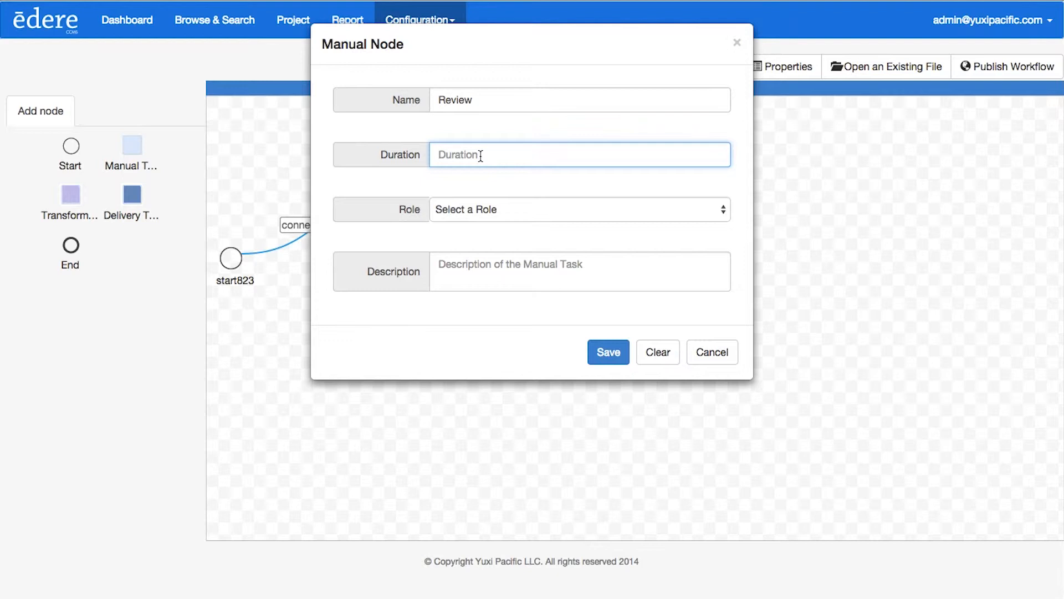
text(1)
click(518, 209)
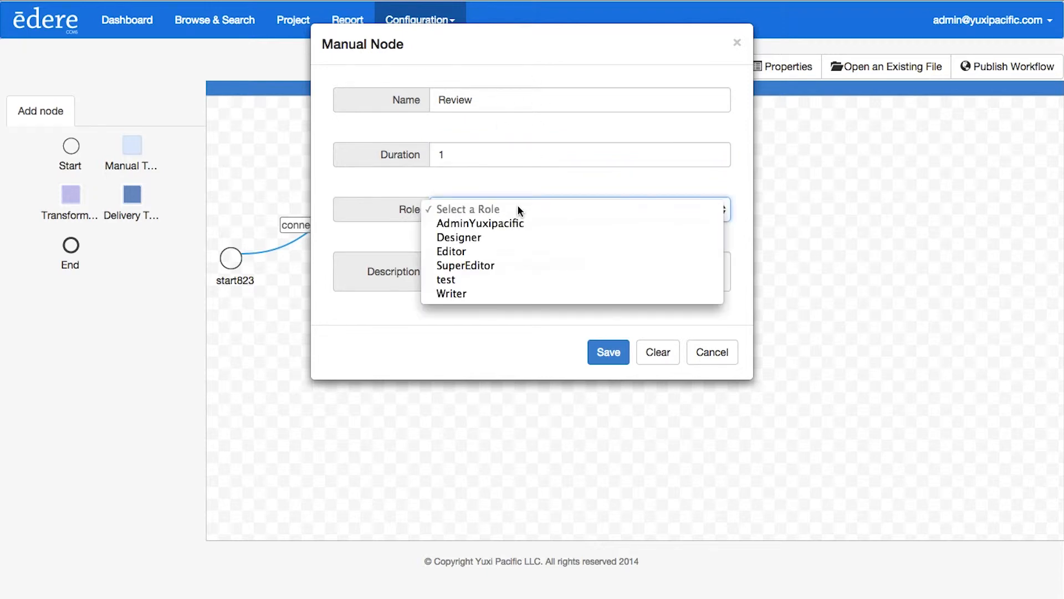
click(494, 249)
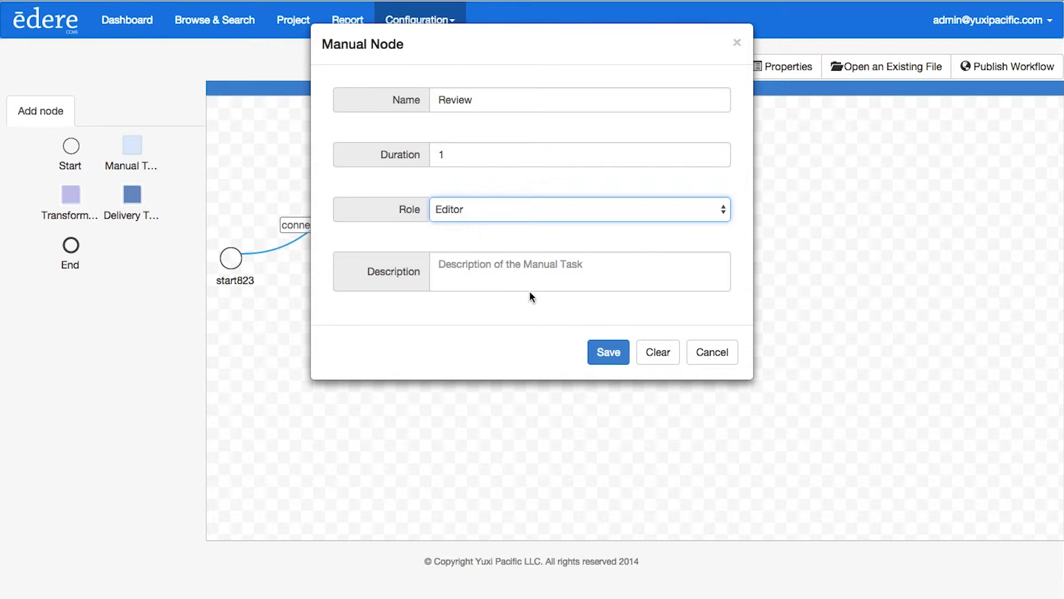
click(601, 357)
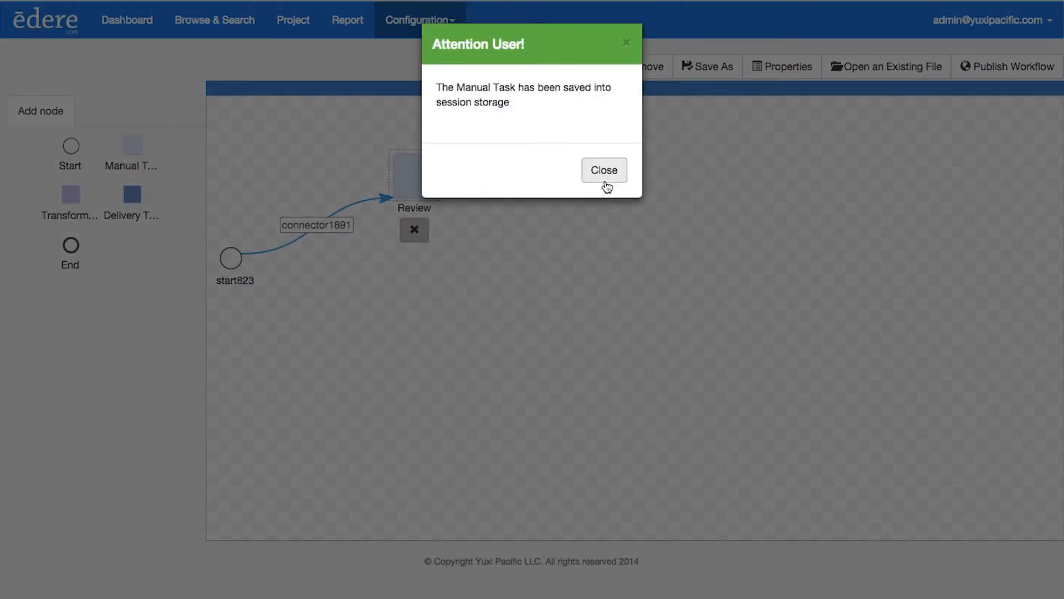
click(604, 172)
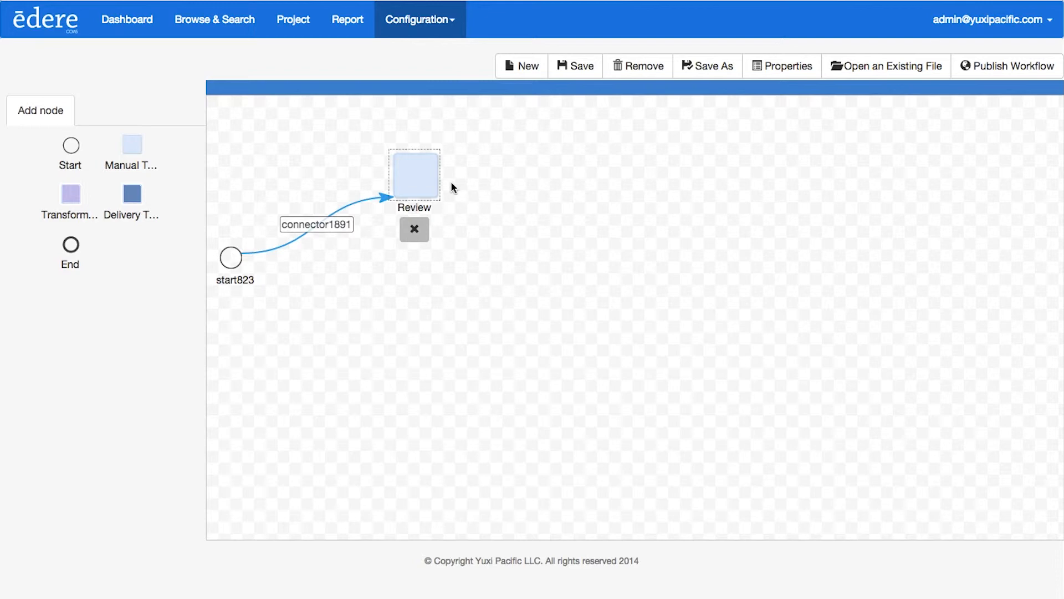
Add a connected manual task below Review and save it with the name Manuscript changes, duration 1 and role Writer
drag(399, 195, 391, 375)
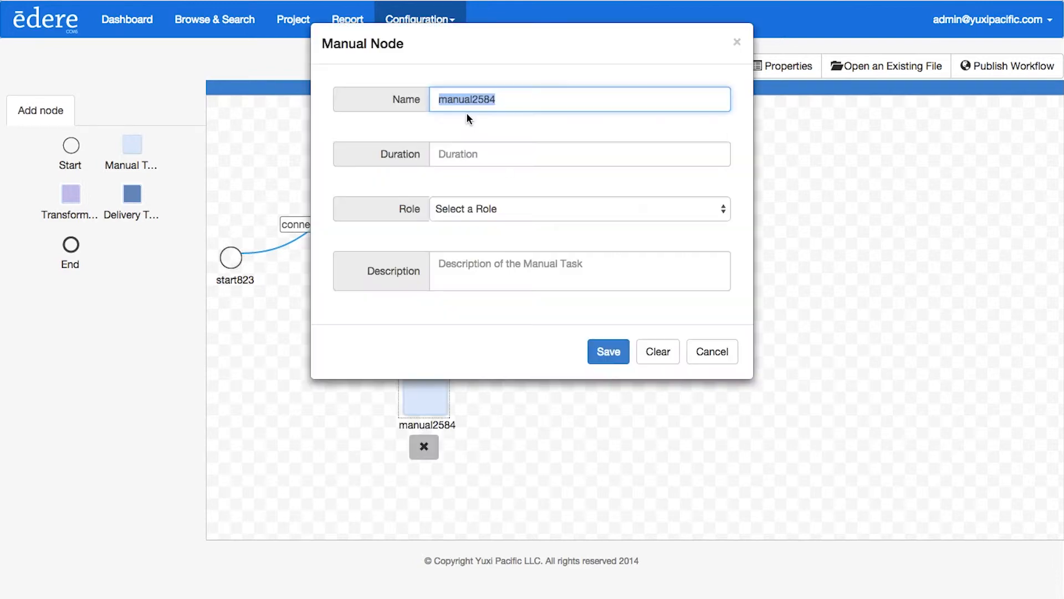
text(Manuscript changes)
click(445, 154)
text(1)
click(469, 209)
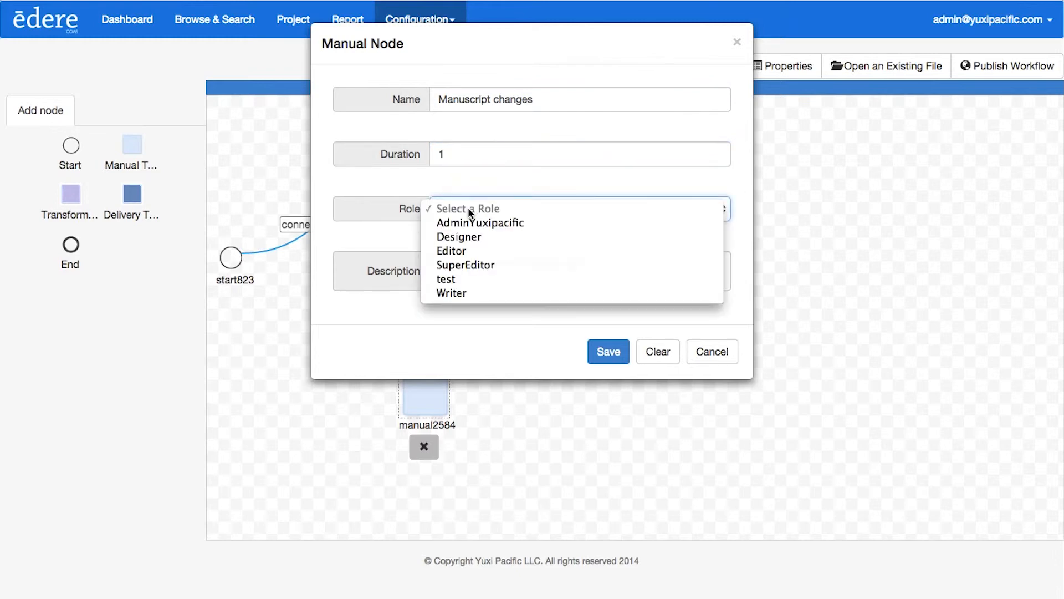
click(458, 295)
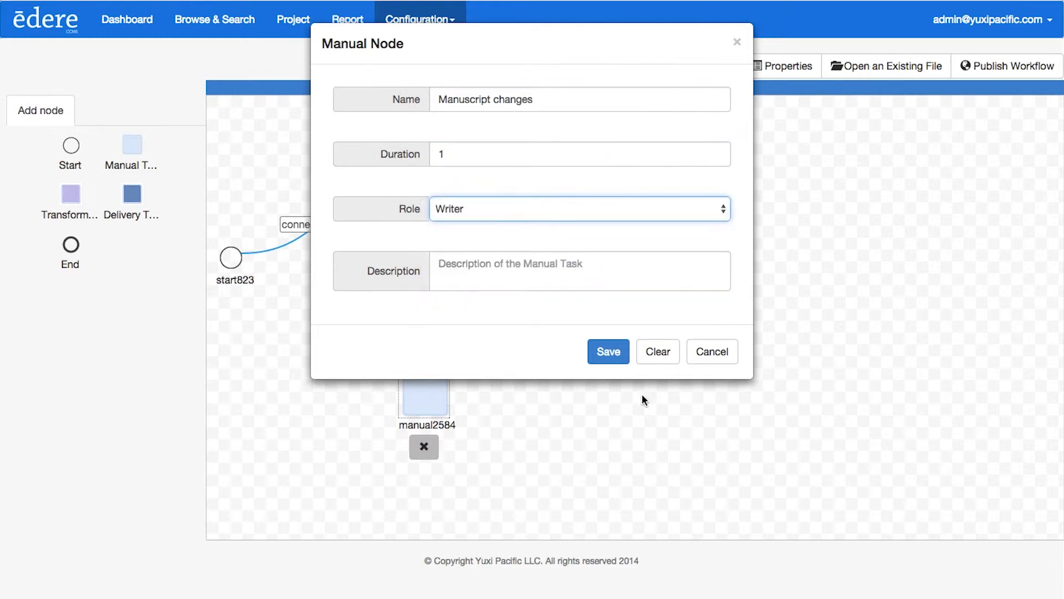
click(609, 351)
Name the transition from Manuscript changes back to Review "Submit changes" and save it
click(388, 286)
click(437, 113)
text(Submit changes)
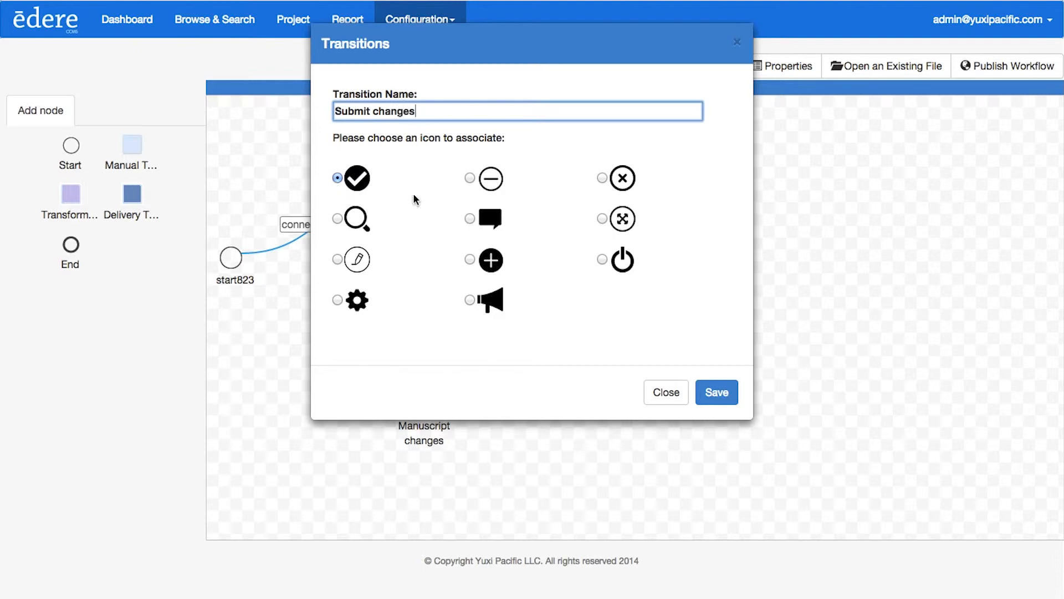
click(715, 391)
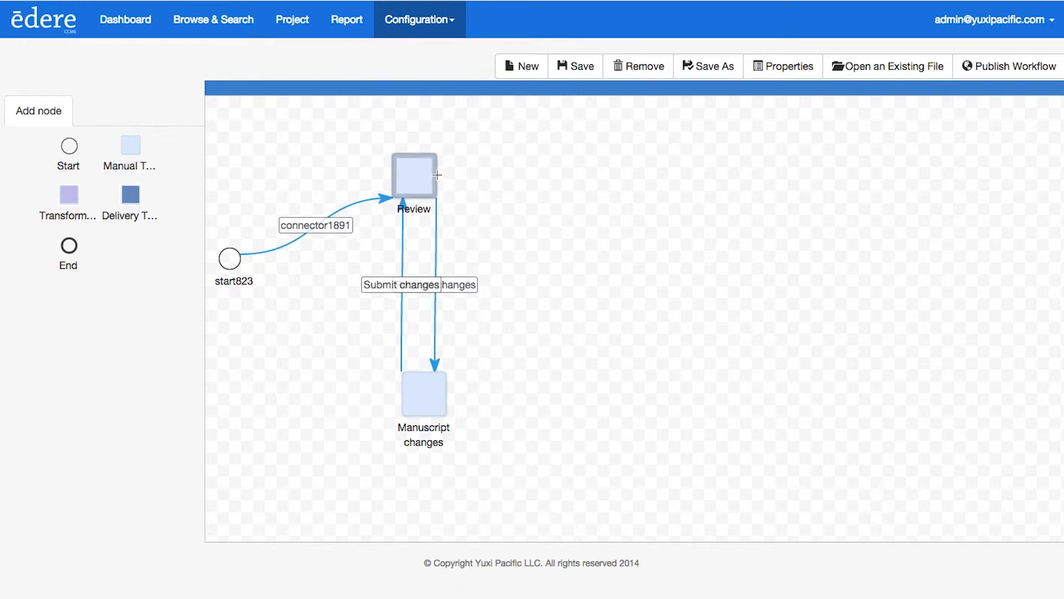
Add a Transformation node connected from Review and move it level with Review
drag(438, 175, 567, 176)
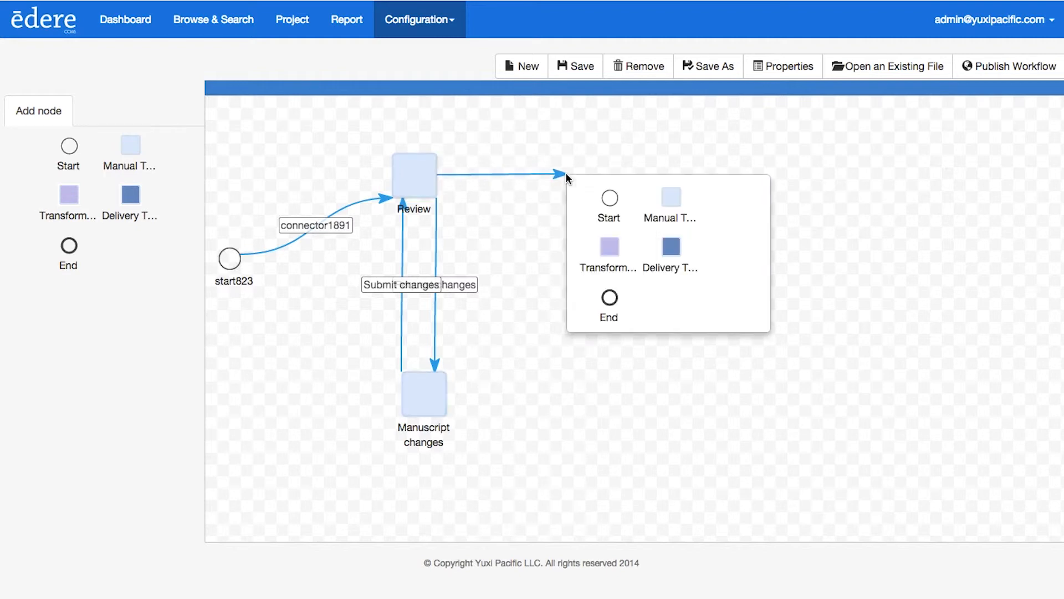
click(622, 263)
drag(609, 184, 640, 178)
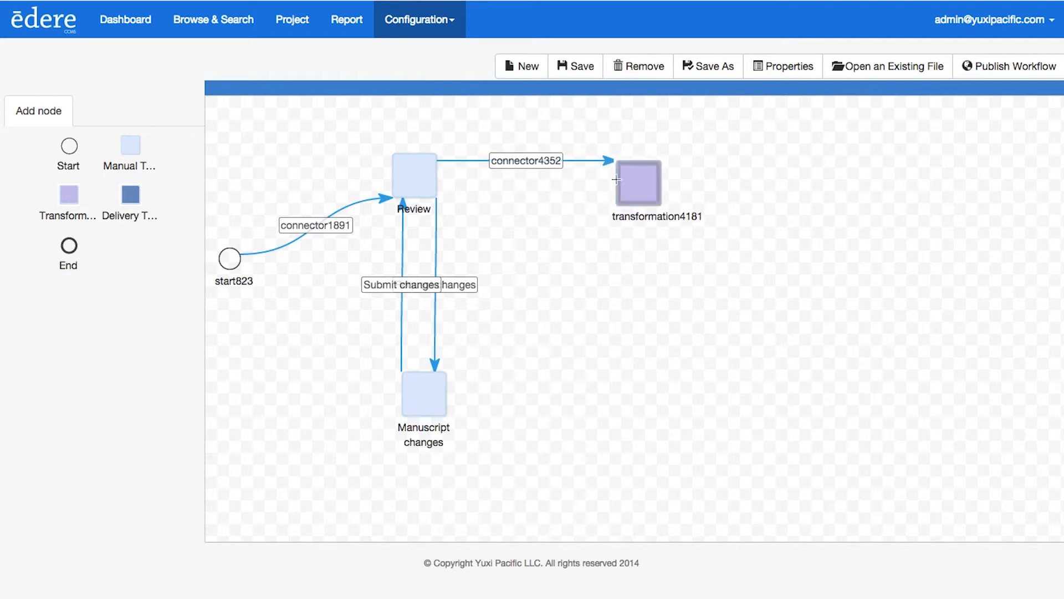
Name the transition from Review to the transformation node Transform, assign it the circled crossed-arrows icon, and save it
double_click(526, 162)
click(447, 108)
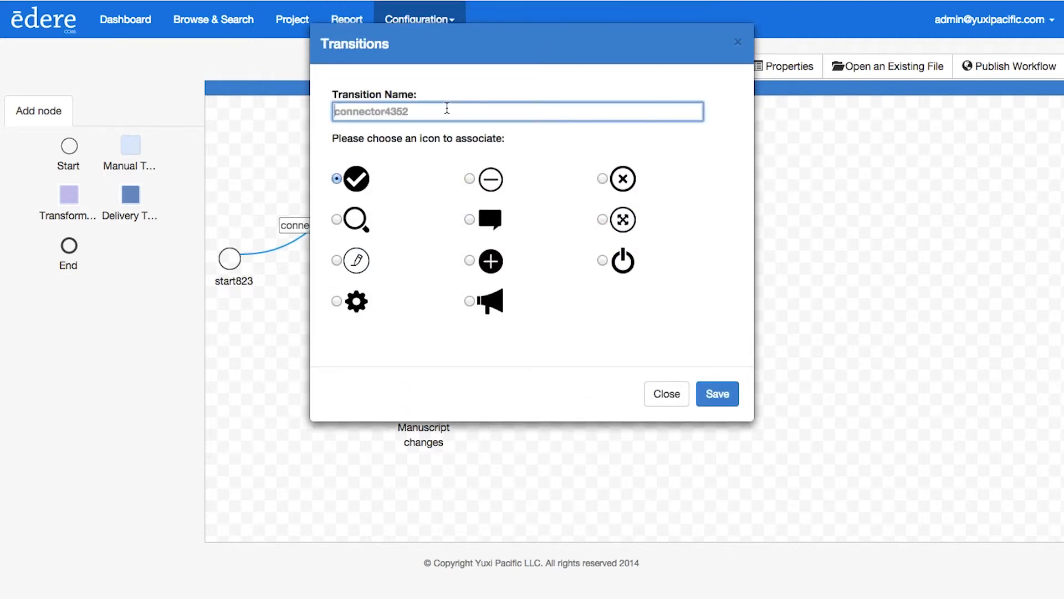
text(Transform)
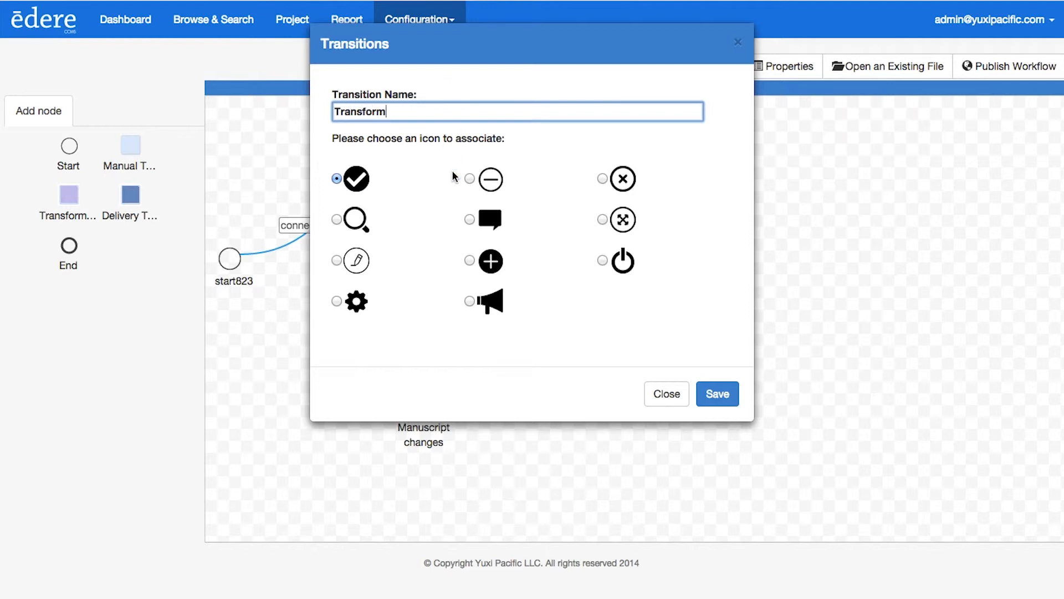
click(603, 220)
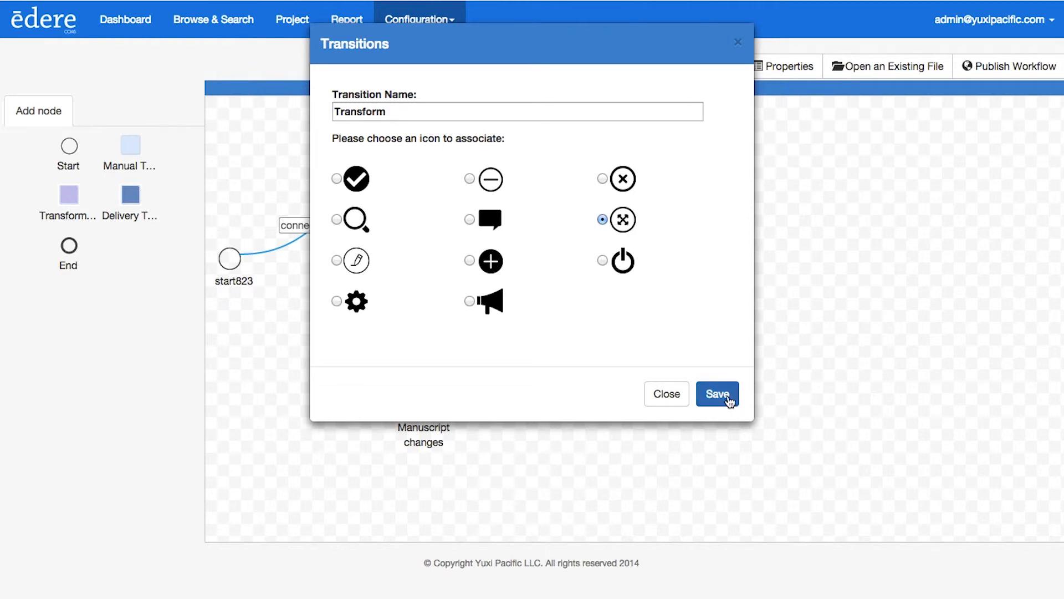
click(717, 394)
Configure the transformation node as XML Transformation with conversion format Word Document and document style styleName2tag-map-triumph, and save it
double_click(640, 185)
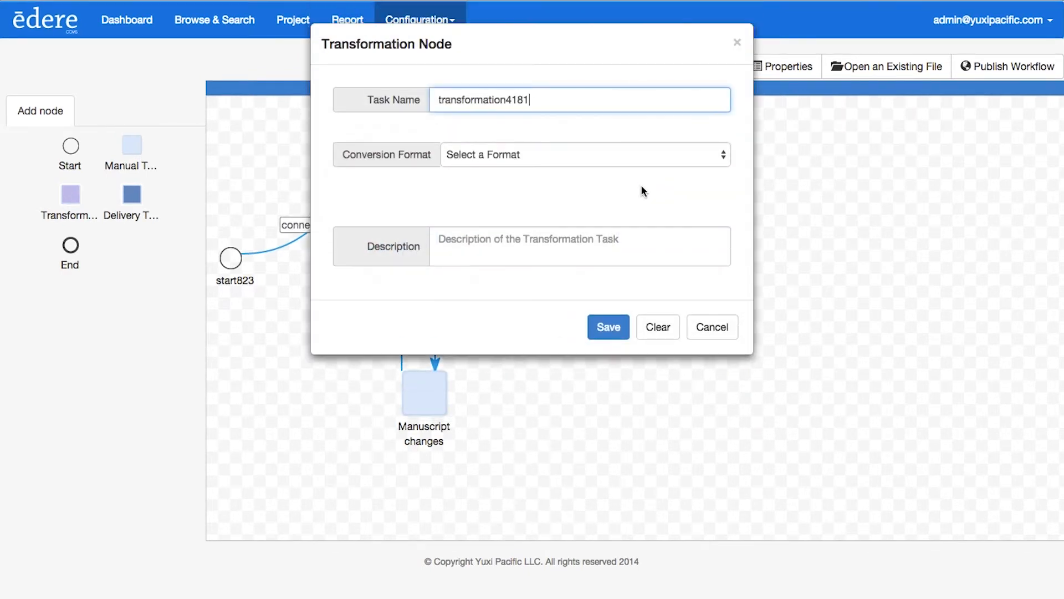
double_click(589, 100)
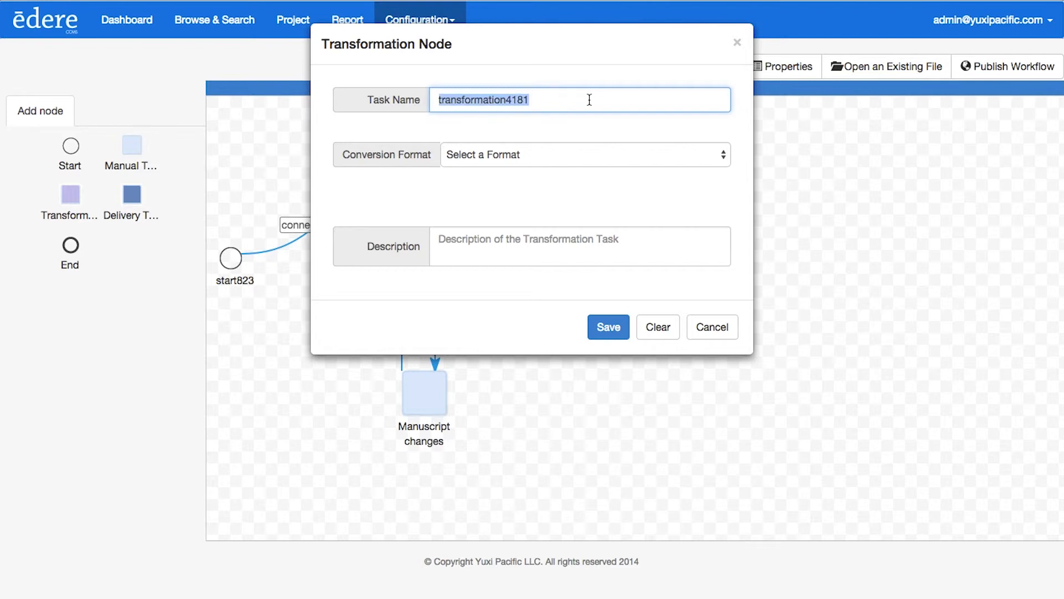
text(XML Transformation)
click(615, 151)
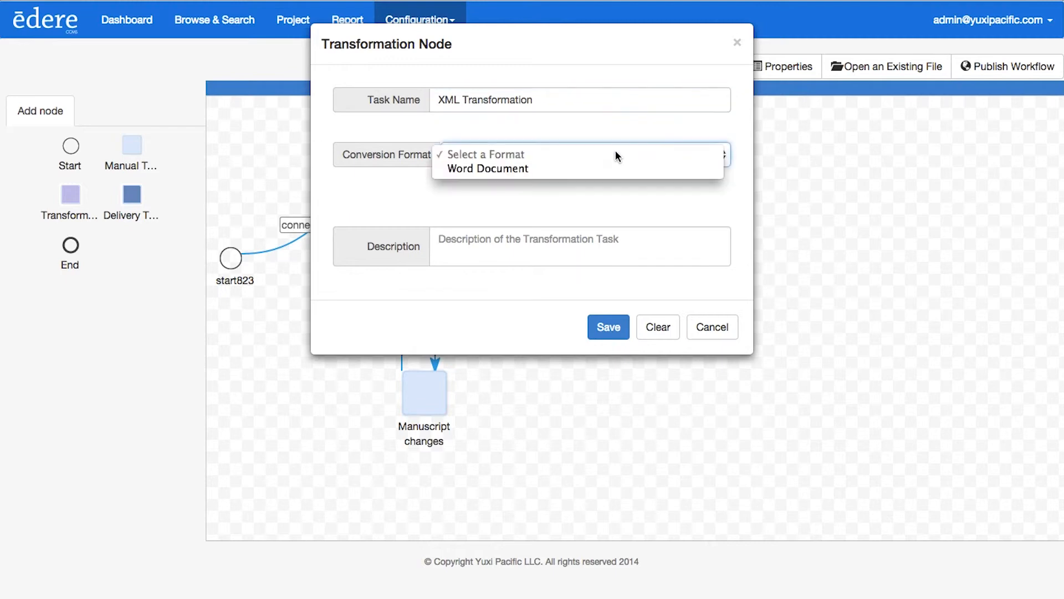
click(587, 174)
click(546, 206)
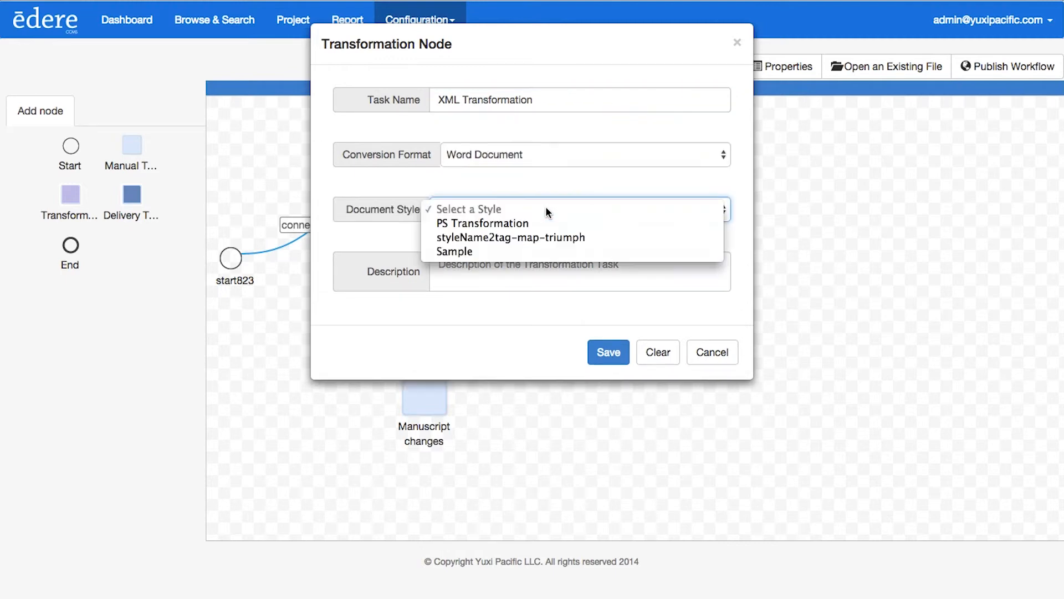
click(531, 237)
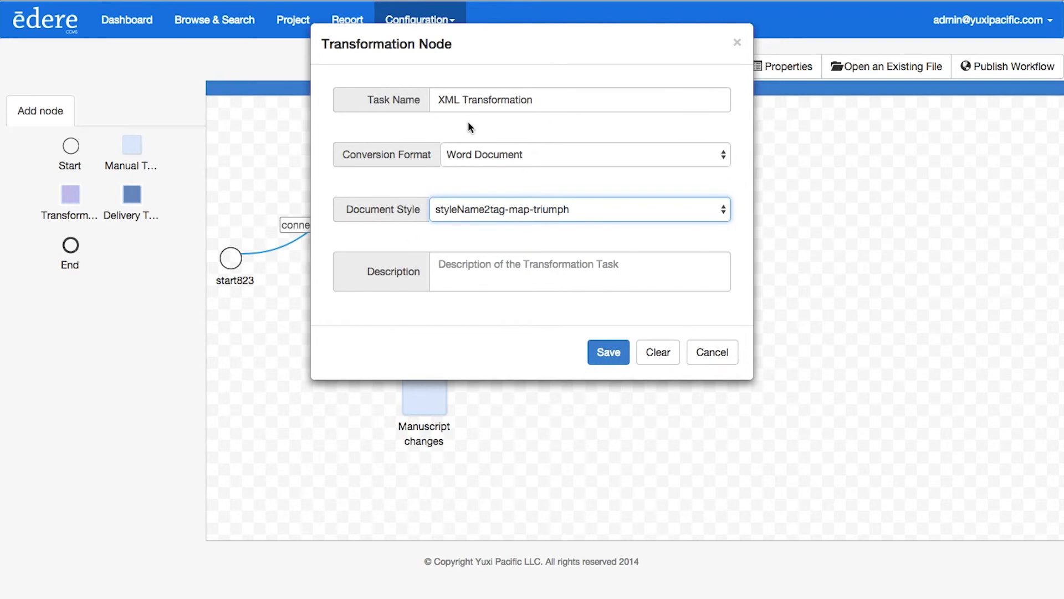
click(607, 352)
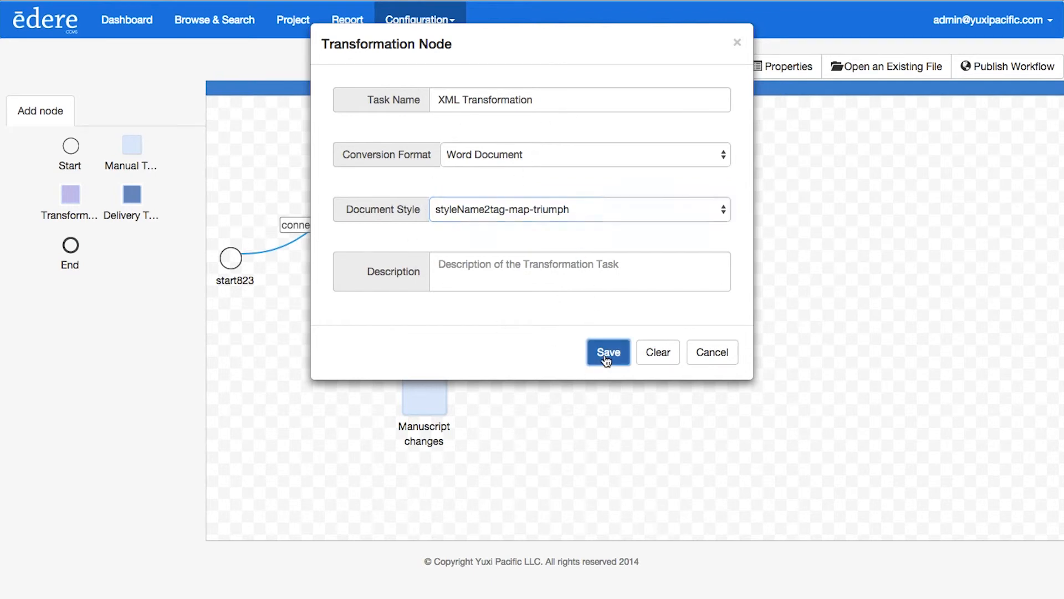
click(597, 167)
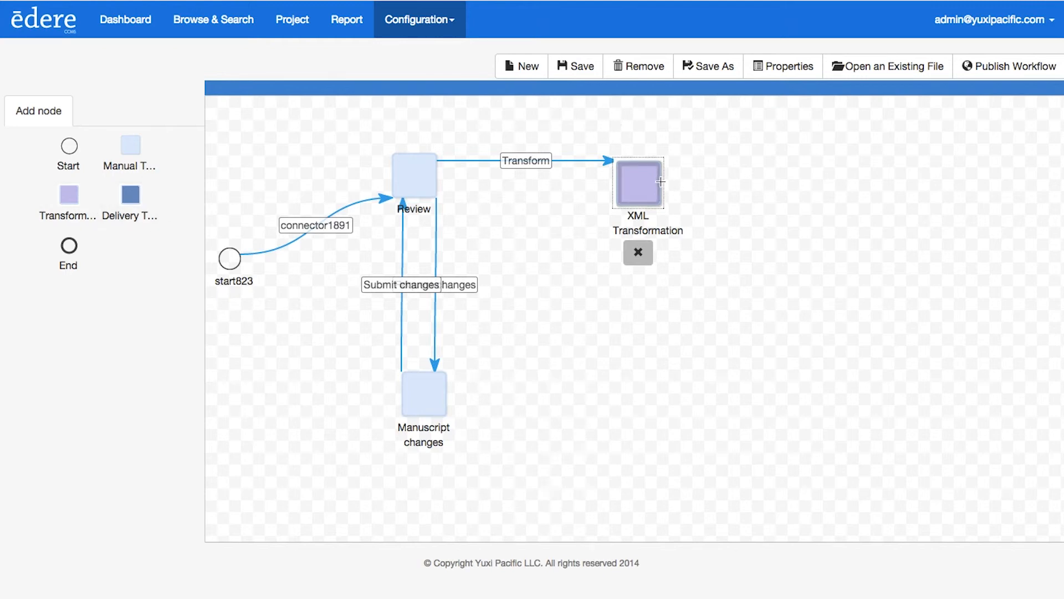
Add a Delivery node connected from XML Transformation and align it level with that node
drag(664, 180, 821, 180)
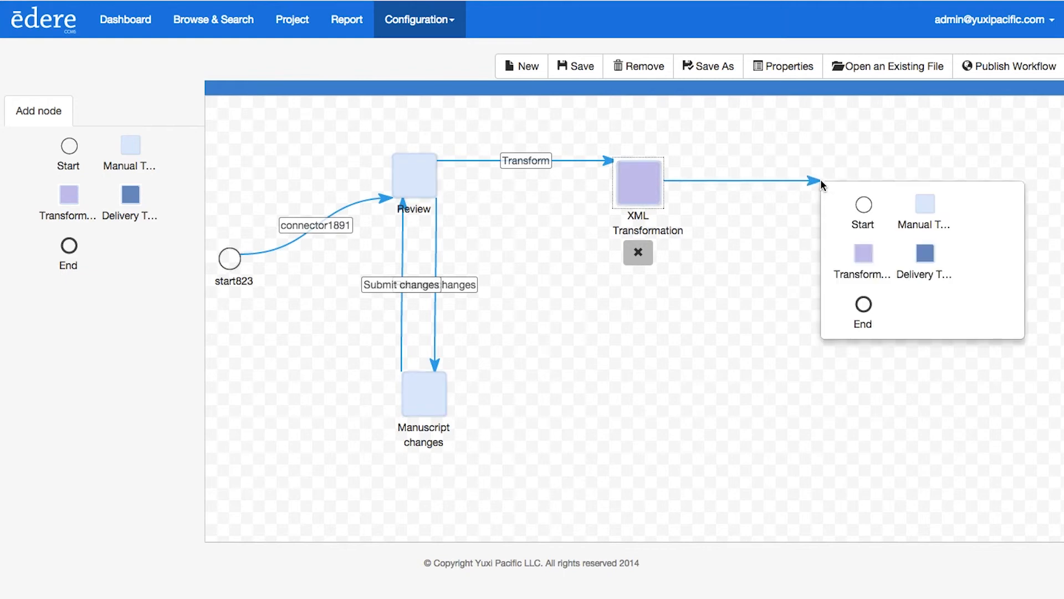
click(918, 267)
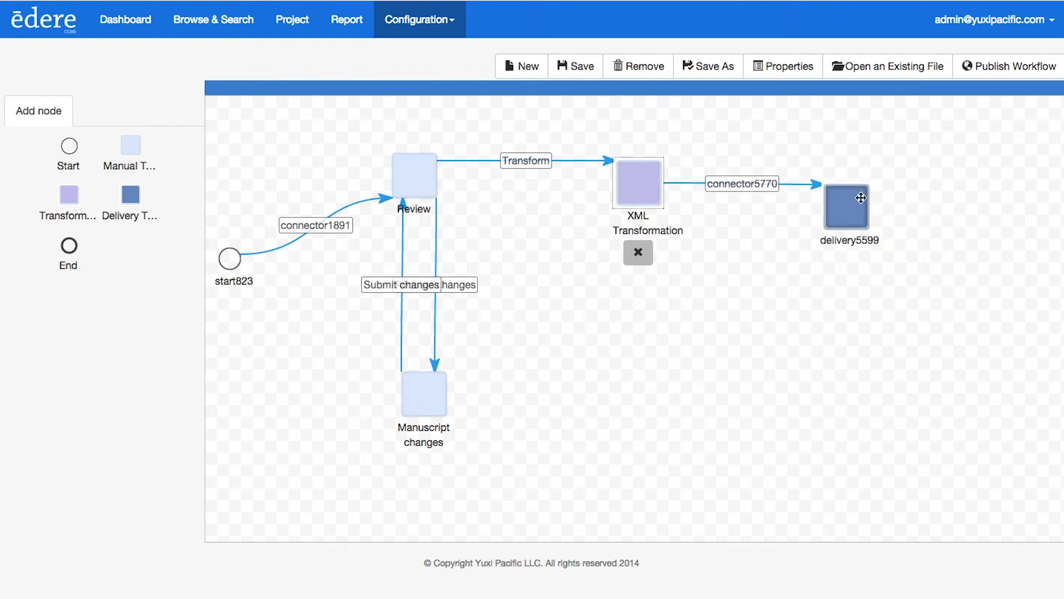
drag(849, 206, 849, 186)
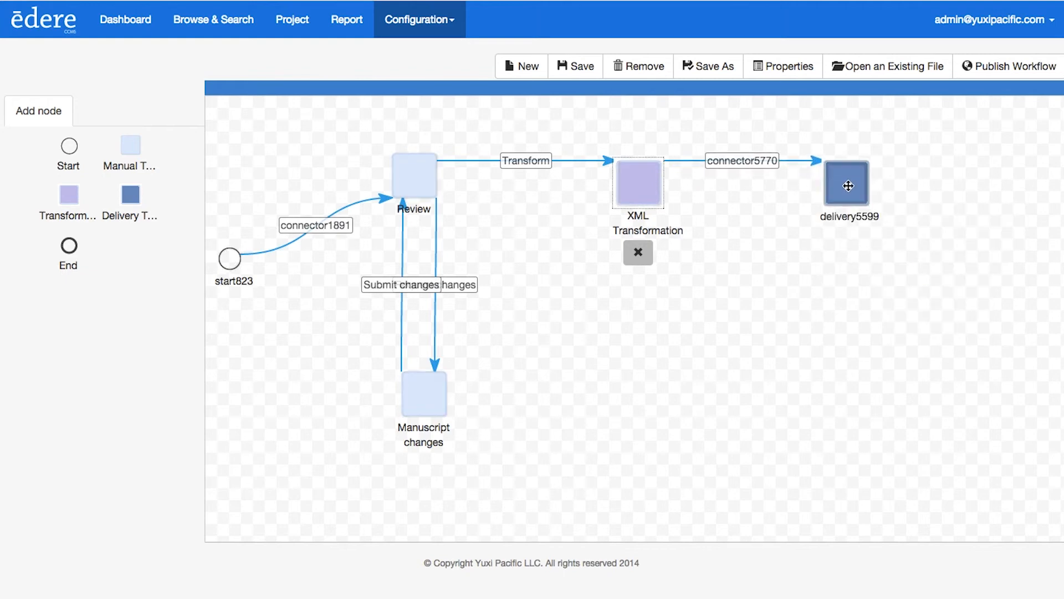
Name the transition from XML Transformation to the delivery node Delivery and save it
click(746, 159)
double_click(398, 111)
text(Delivery)
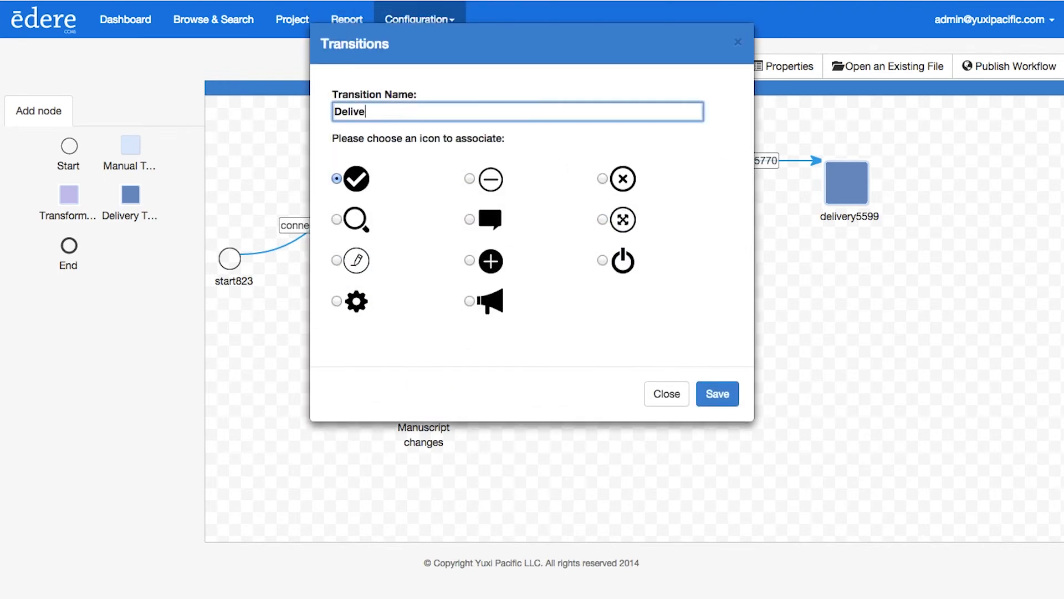
click(714, 393)
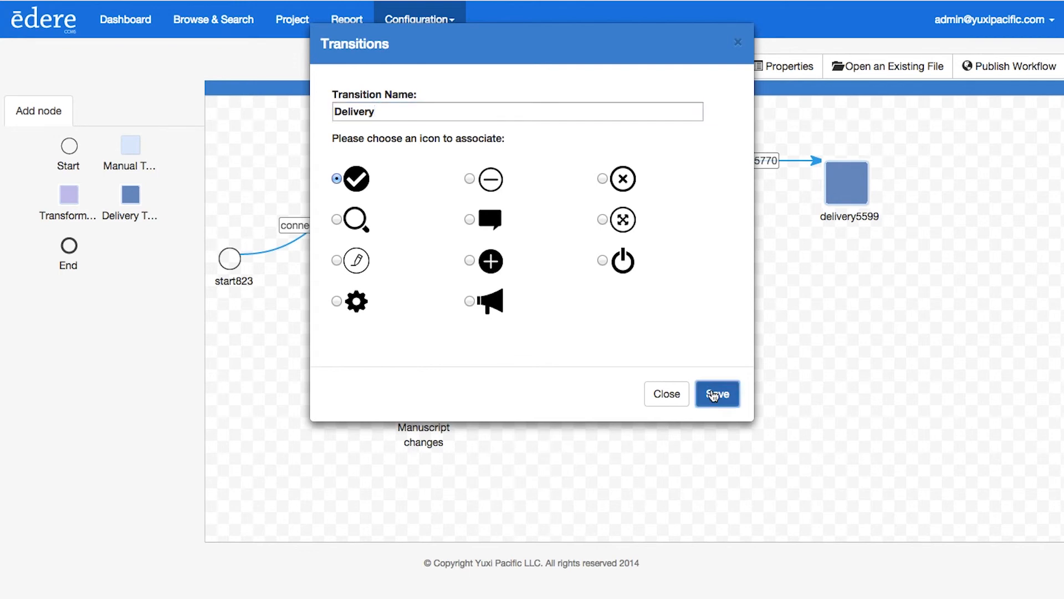
Try to save the delivery node with the task name FTP Delivery, leaving the connection details empty
double_click(845, 178)
double_click(465, 99)
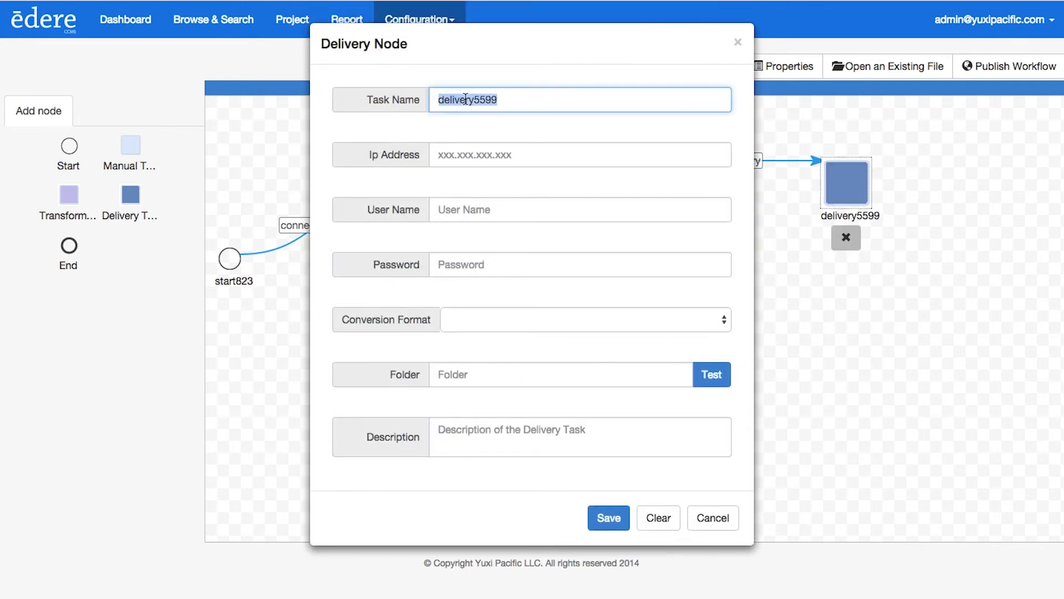
text(FTP )
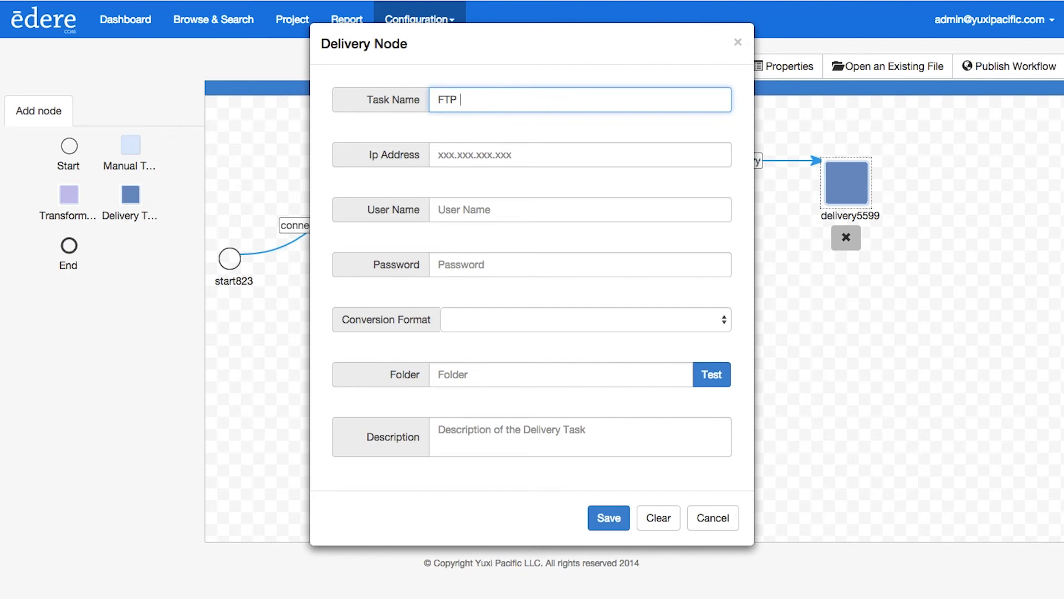
text(Delivery)
click(475, 154)
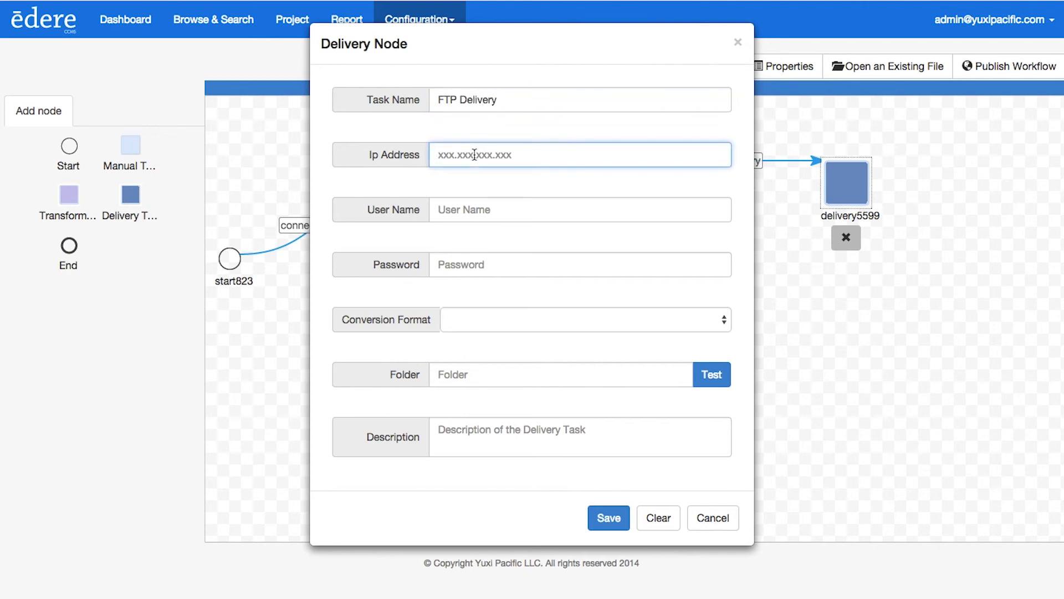
click(608, 517)
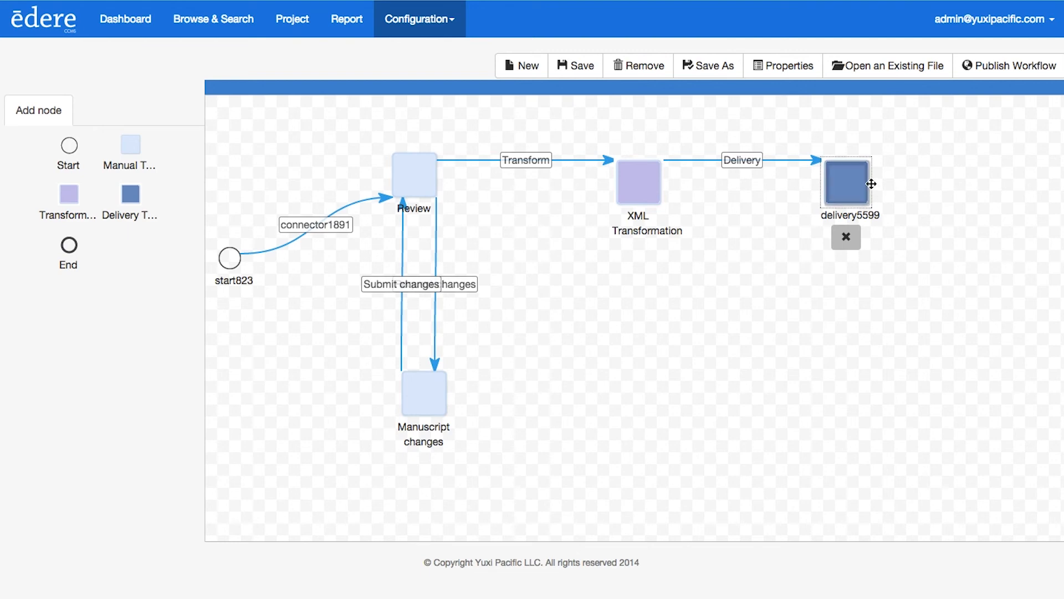
Add an End node connected from the delivery node and move it so the connector runs straight
drag(873, 185, 963, 186)
click(1011, 310)
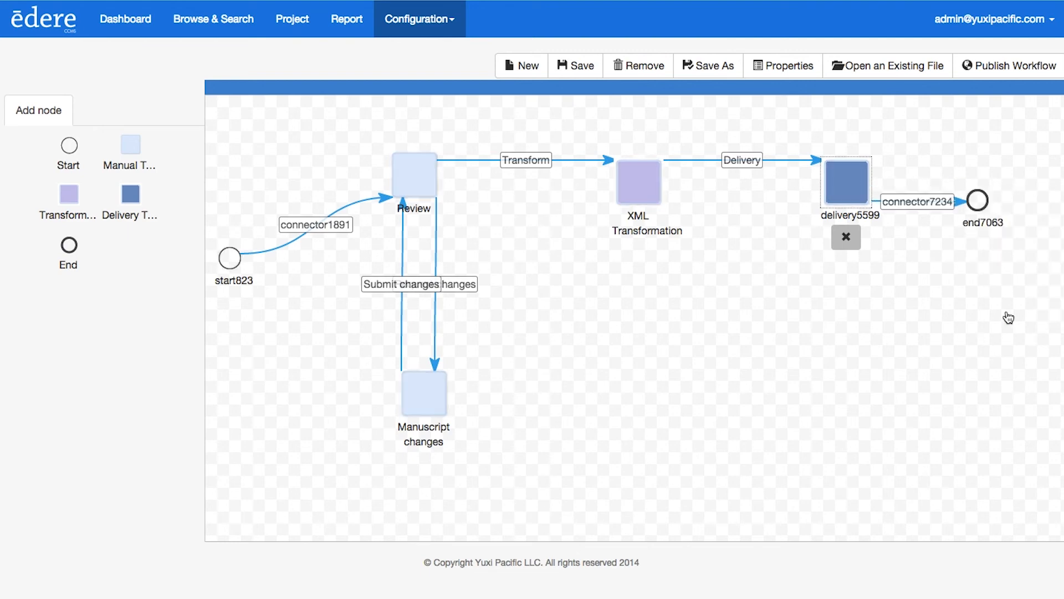
drag(978, 199, 983, 157)
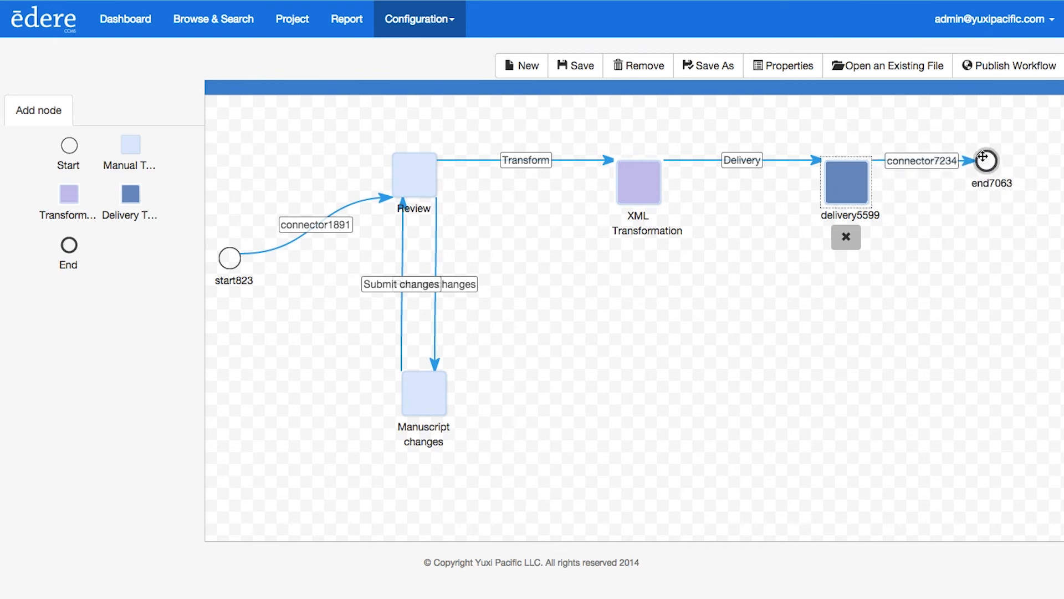